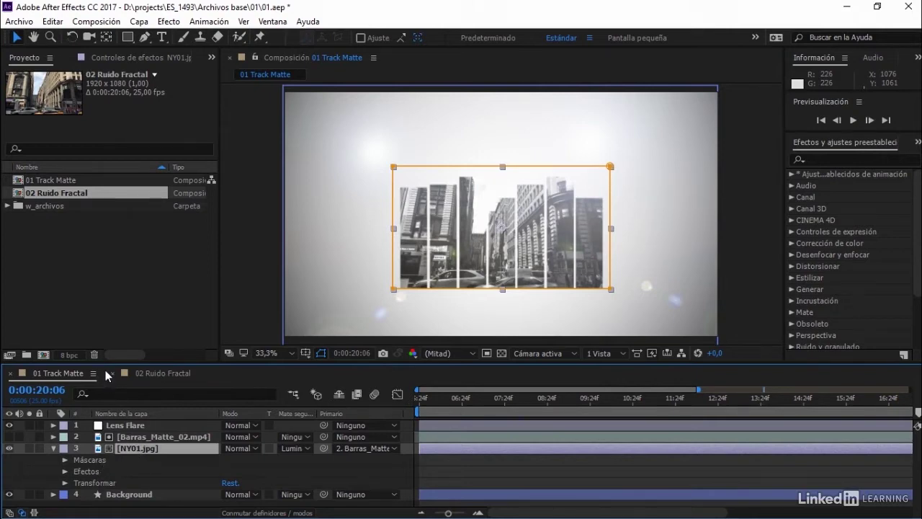
- Enlarge the timeline area and examine the masks, effects and transform groups of the NY01.jpg layer
left_click_drag(105, 364, 104, 322)
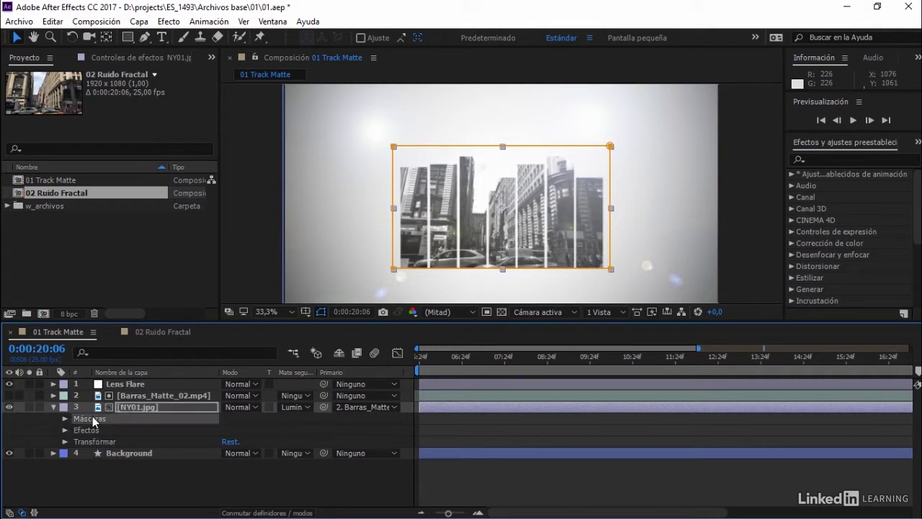
left_click(65, 419)
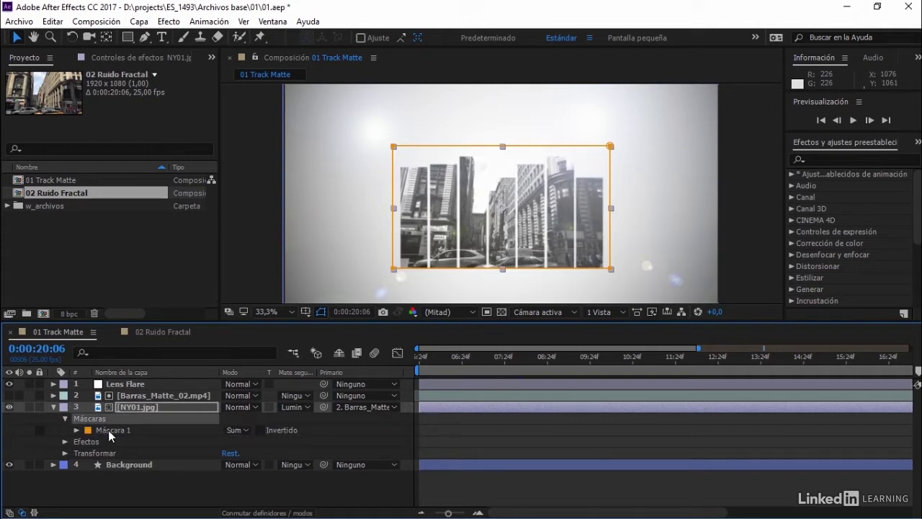
left_click(65, 419)
left_click(64, 431)
left_click(65, 430)
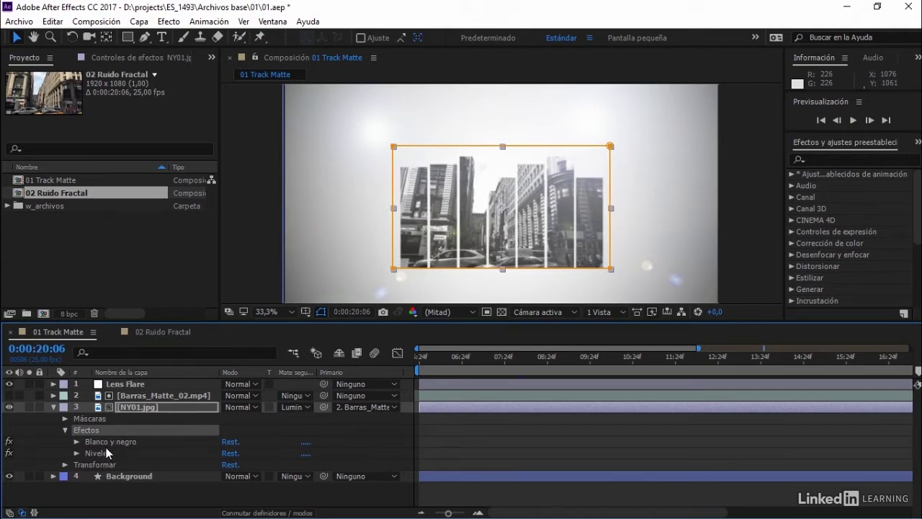
left_click(64, 430)
left_click(102, 444)
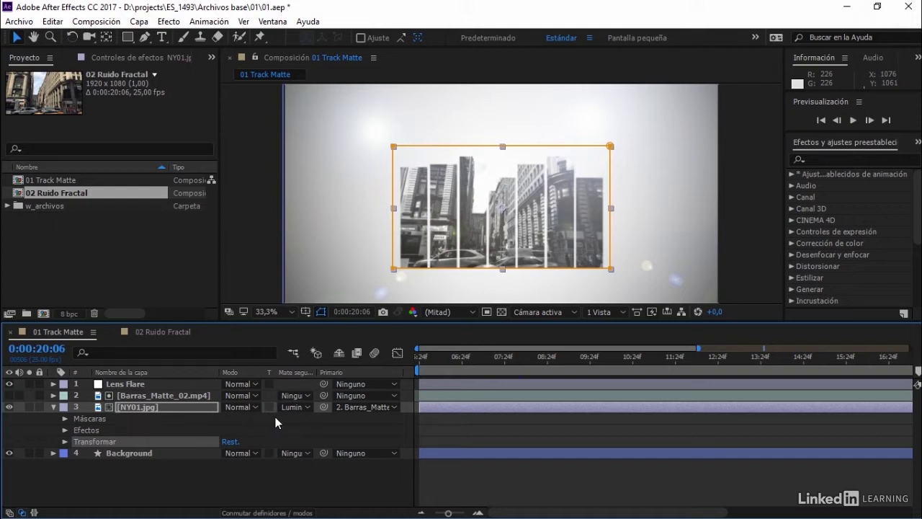
- Apply the Sombra paralela perspective effect to the NY01.jpg layer
left_click(181, 405)
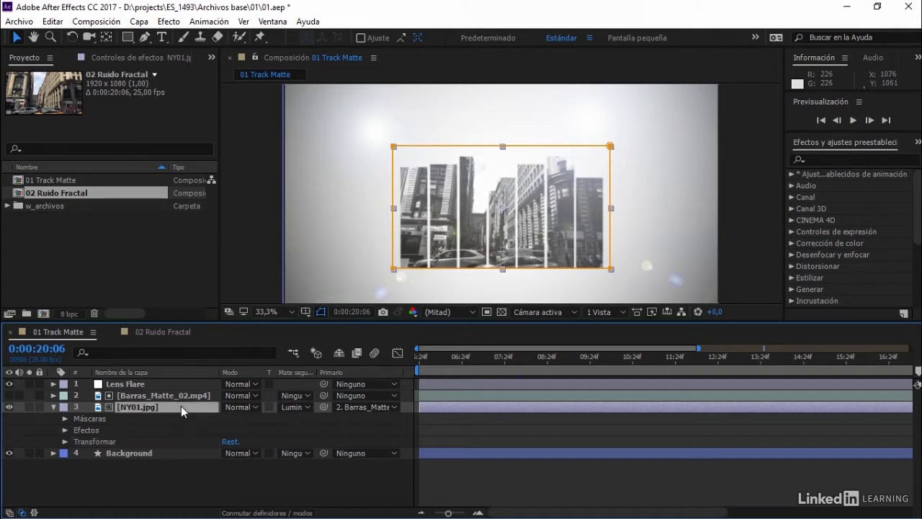
left_click(173, 23)
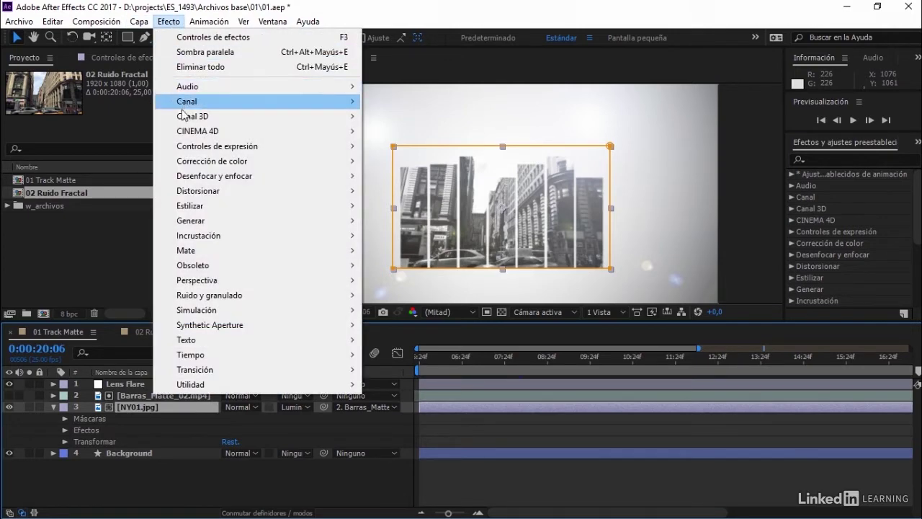
mouse_move(322, 296)
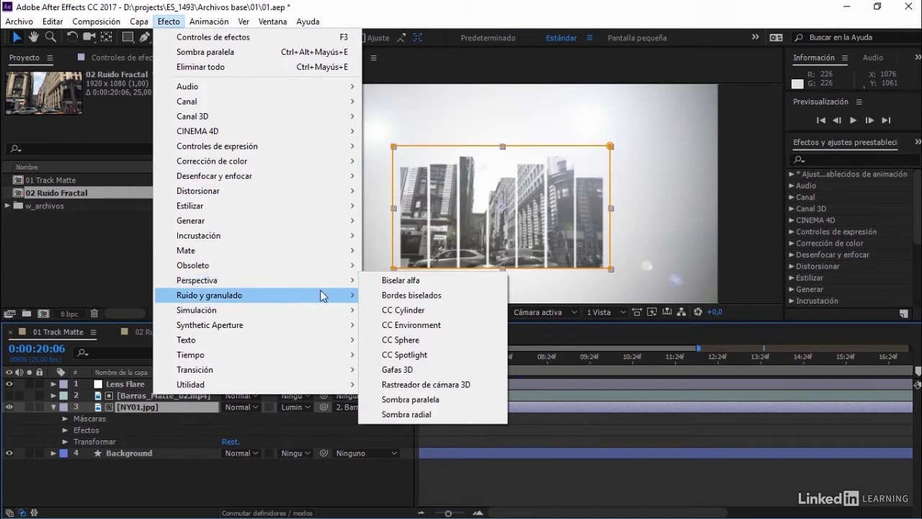
left_click(449, 402)
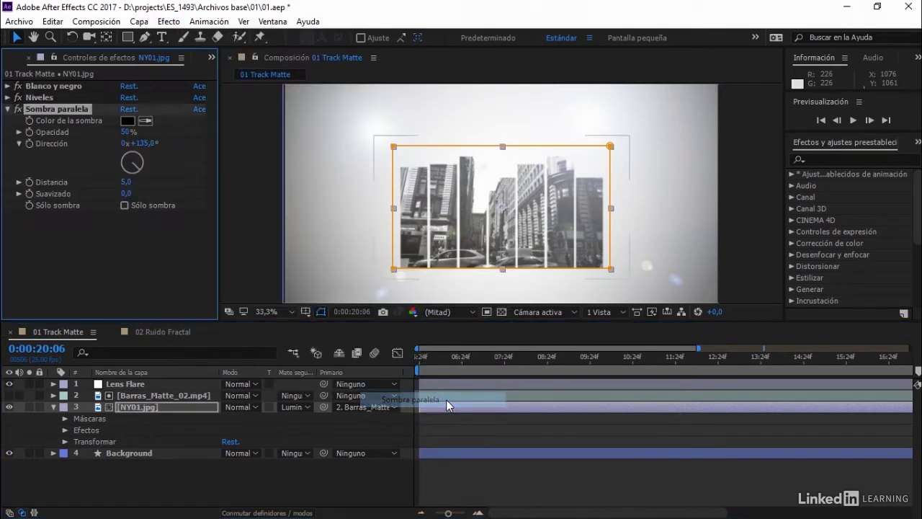
- Delete the Sombra paralela effect from the NY01.jpg layer's effects
left_click(87, 431)
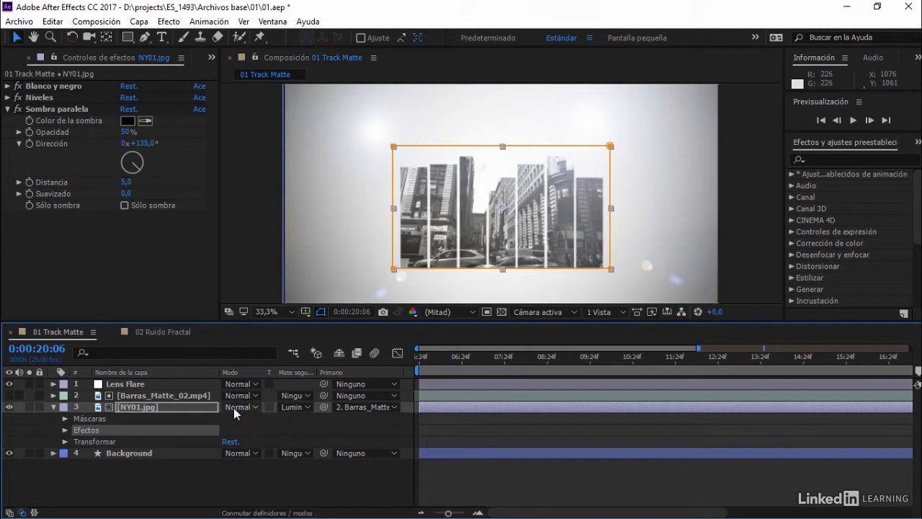
left_click(65, 430)
left_click(113, 464)
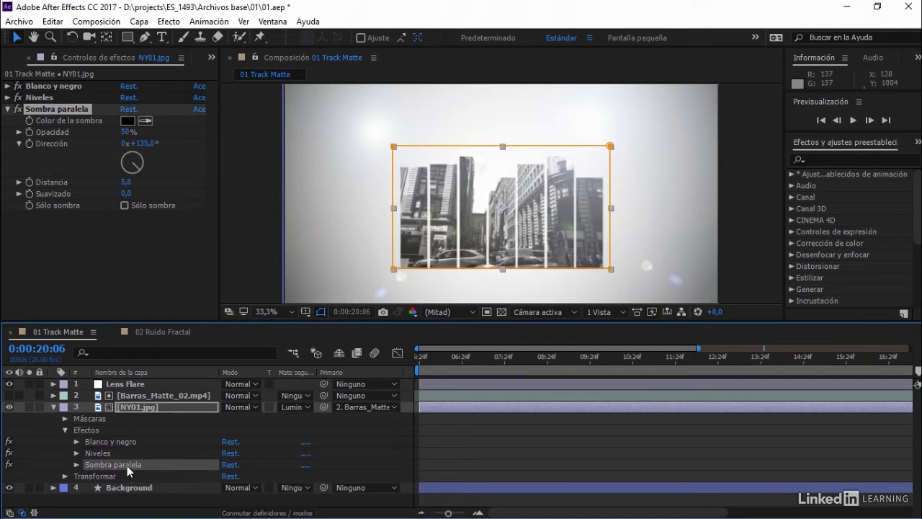
key("Delete")
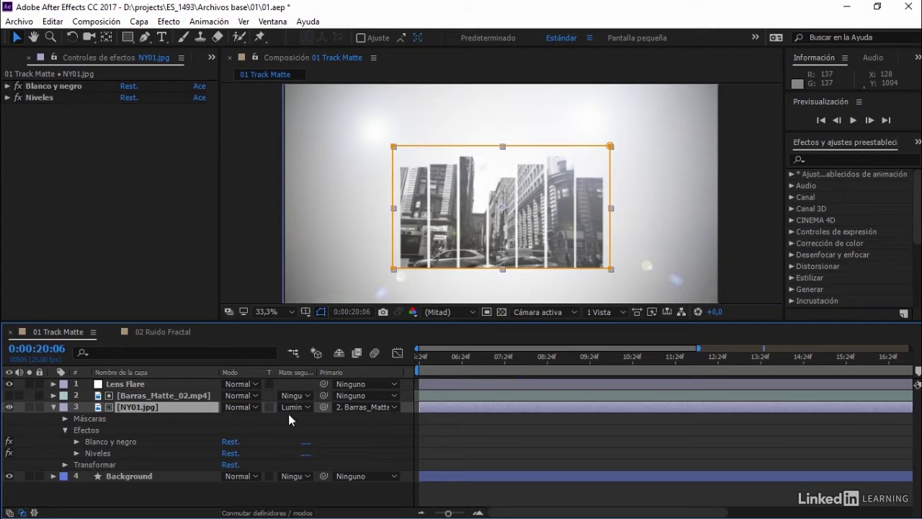
- Add a Sombra paralela layer style to the NY01.jpg layer
right_click(130, 412)
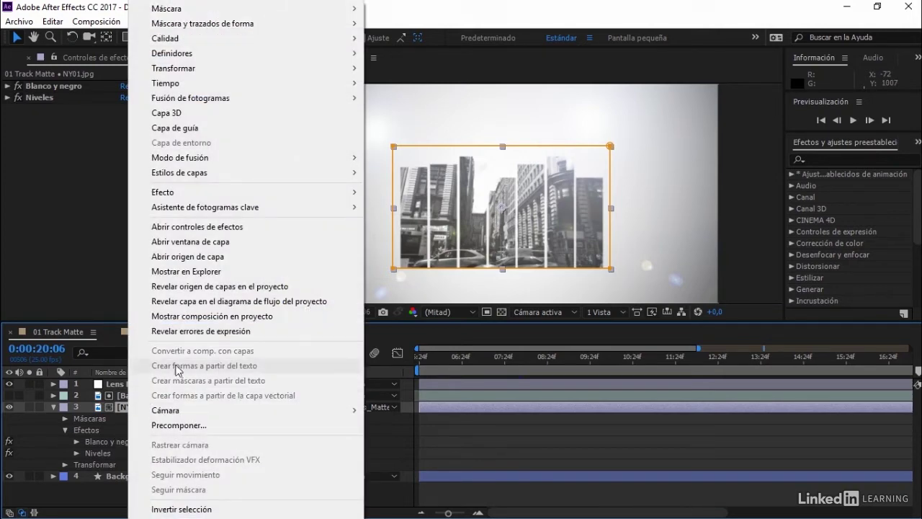
mouse_move(201, 178)
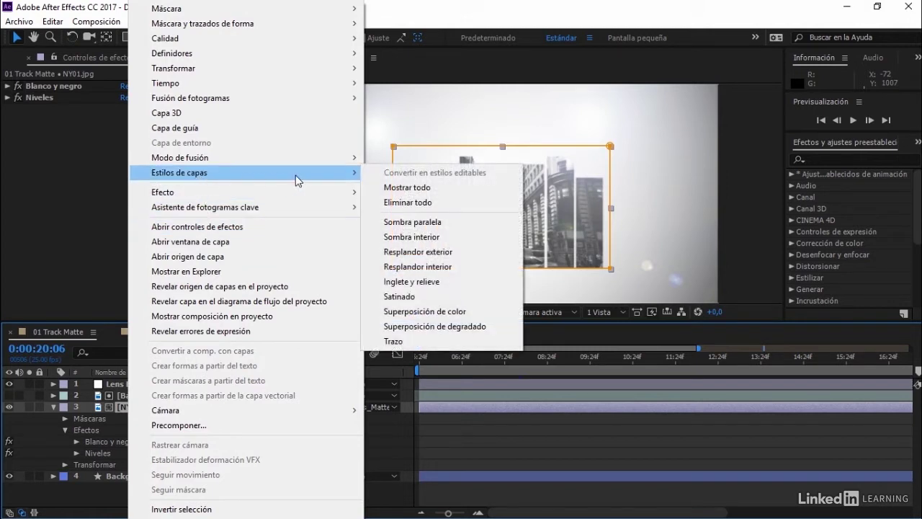
left_click(426, 223)
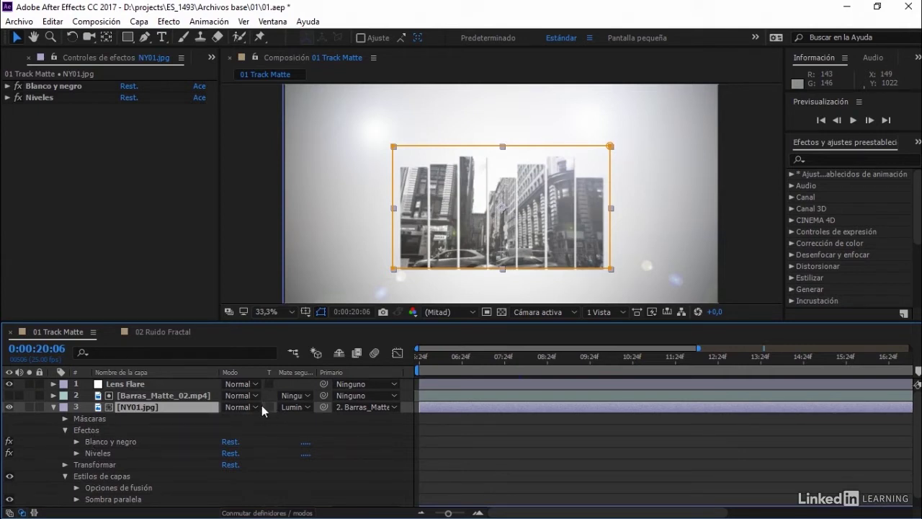
- Increase the distance of the Sombra paralela layer style so the shadow is clearly offset from the image bars
left_click(104, 477)
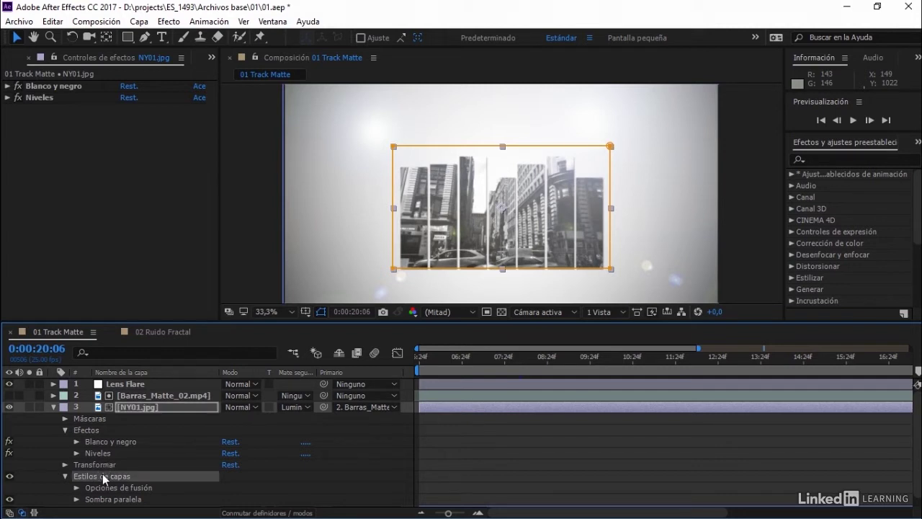
left_click(76, 499)
scroll(76, 498, "down", 3)
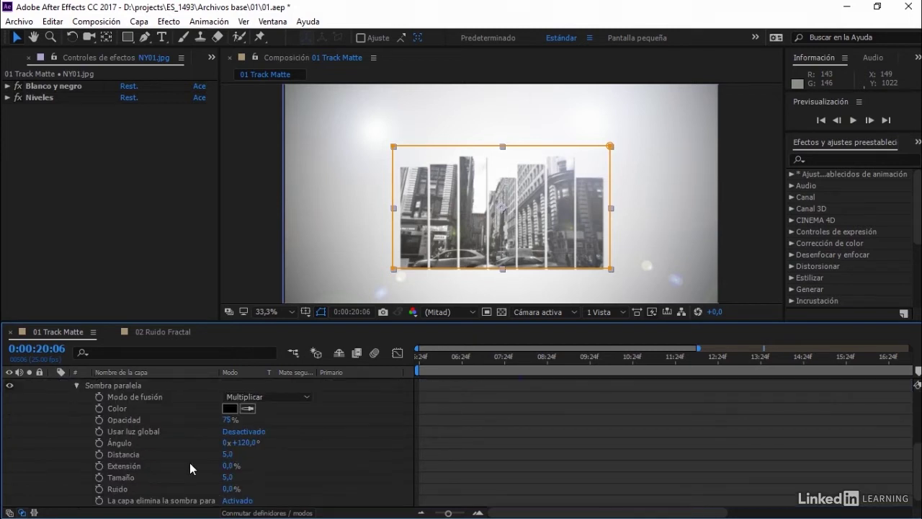
left_click_drag(224, 458, 299, 452)
scroll(140, 430, "up", 3)
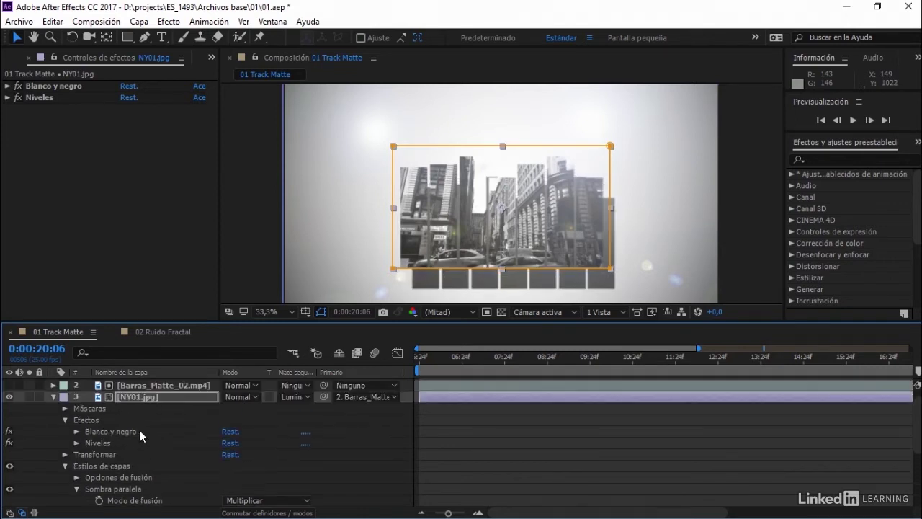
- Delete the layer styles from NY01.jpg and collapse the layer's properties
left_click(95, 467)
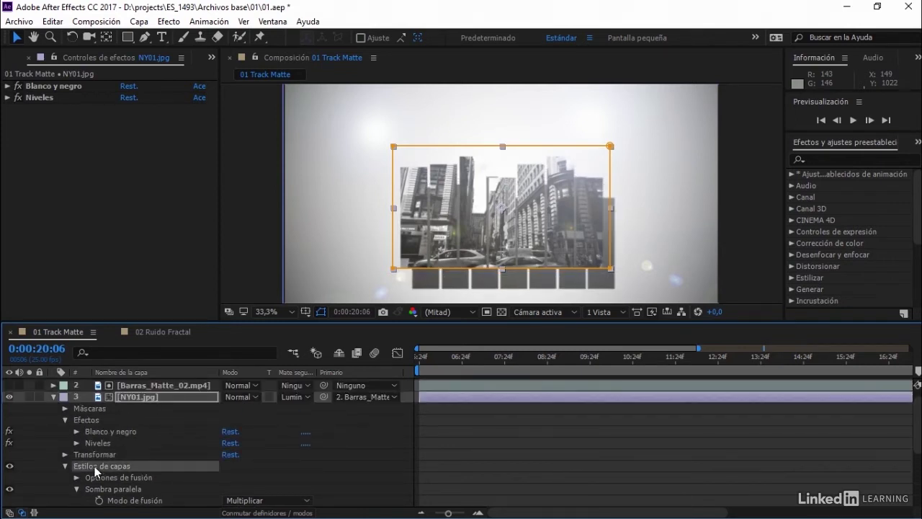
key("Delete")
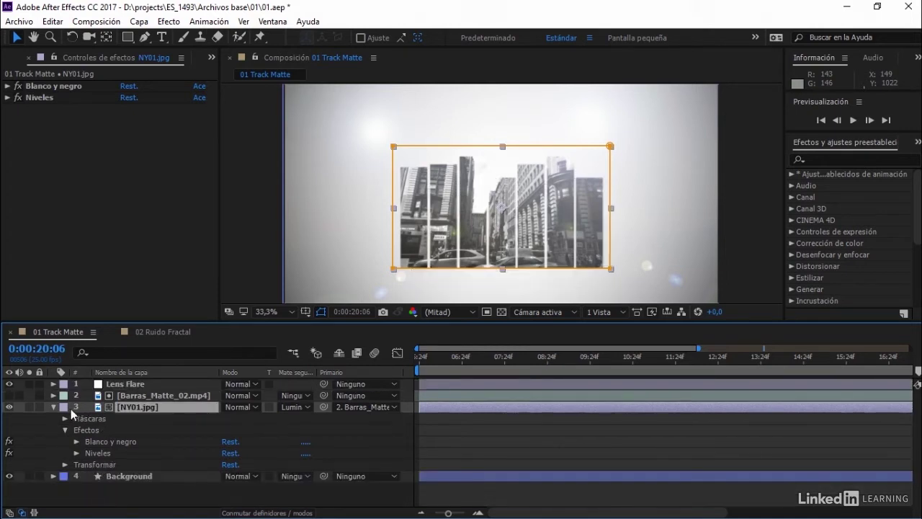
left_click(53, 407)
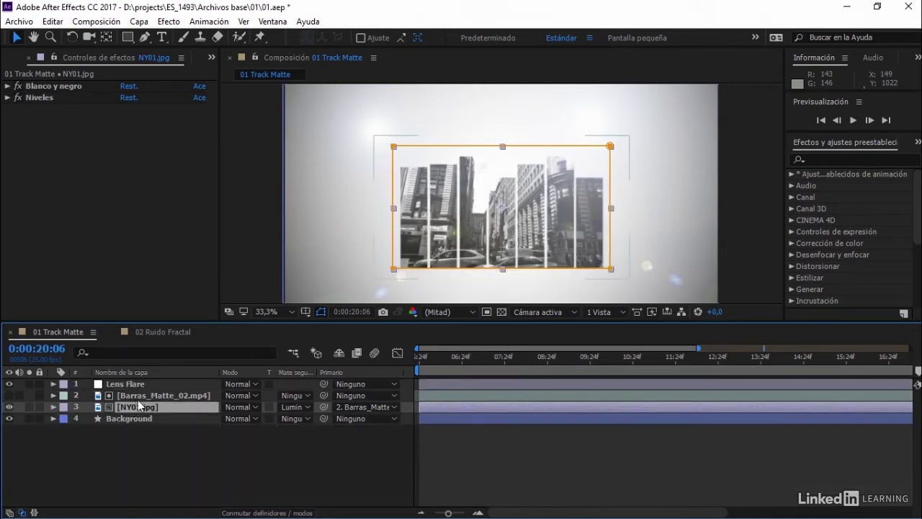
- Precompose the Barras_Matte_02.mp4 and NY01.jpg layers into a composition named "Track matte" and check its property groups
left_click(146, 396, "ctrl")
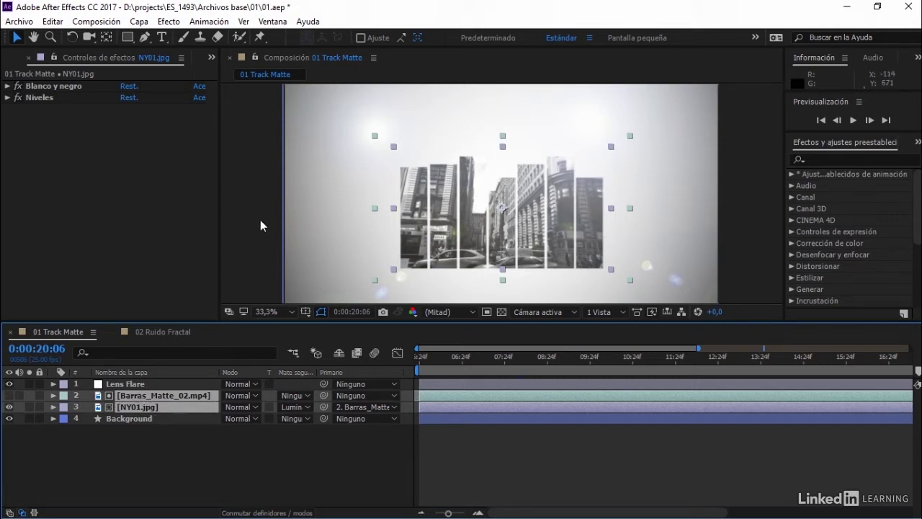
left_click(139, 21)
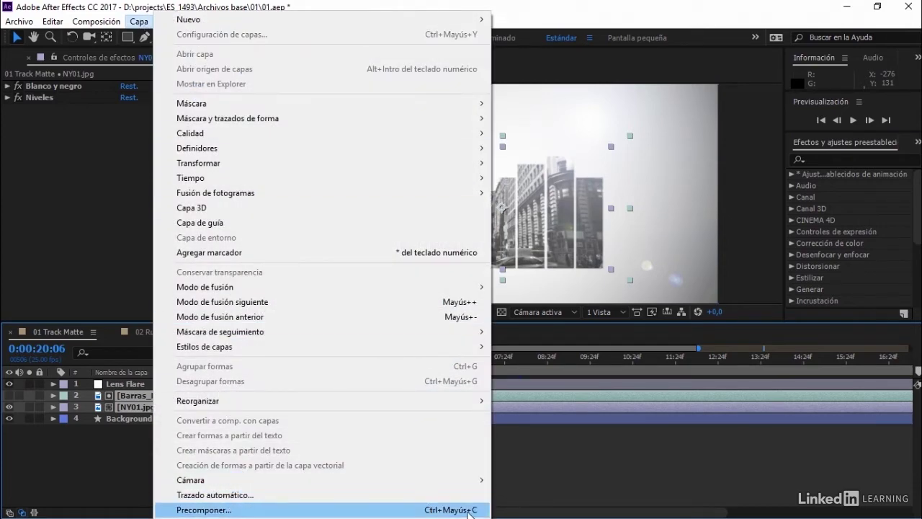
left_click(278, 513)
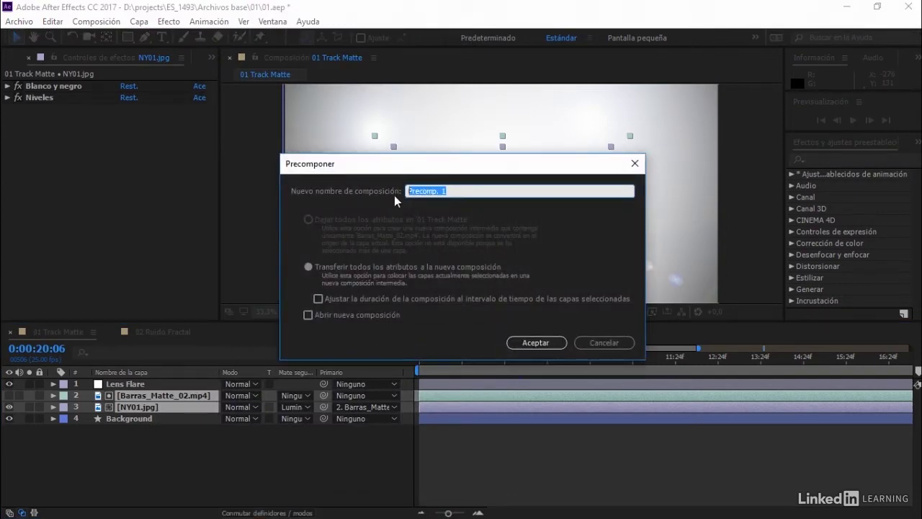
type("Track matte")
left_click(525, 343)
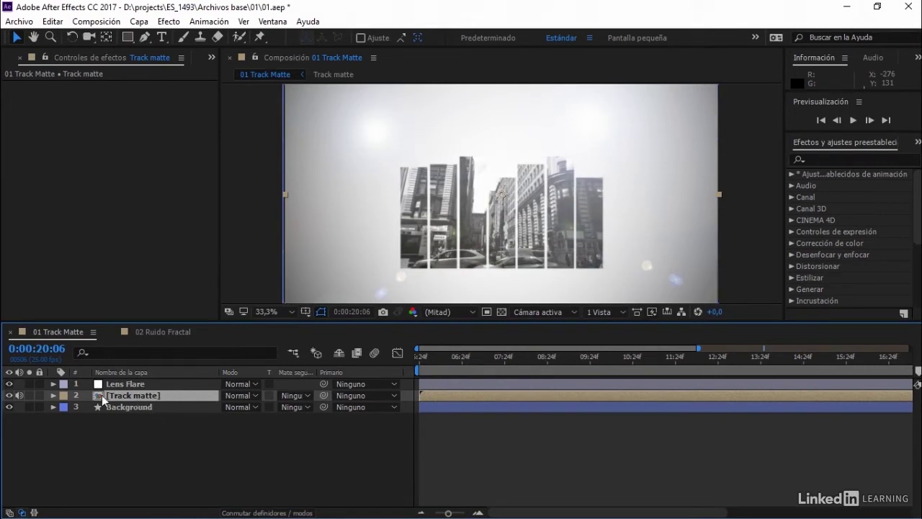
left_click(54, 396)
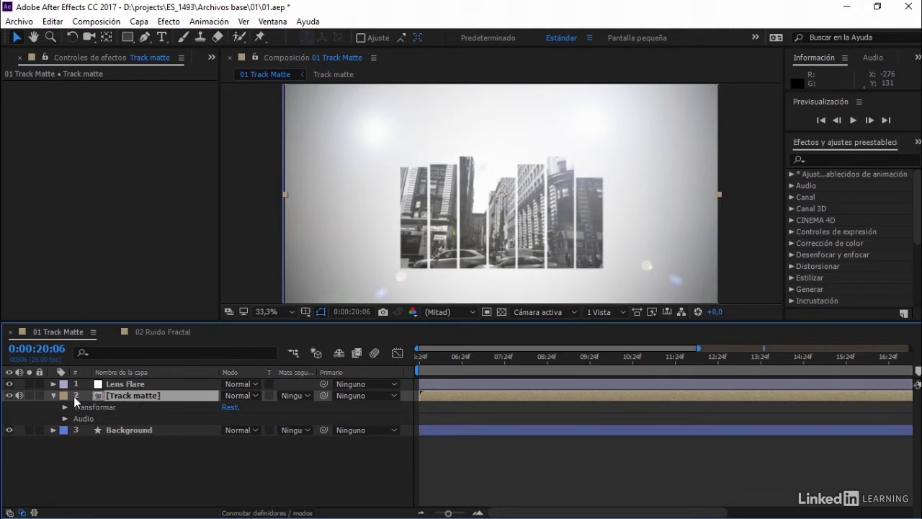
left_click(54, 396)
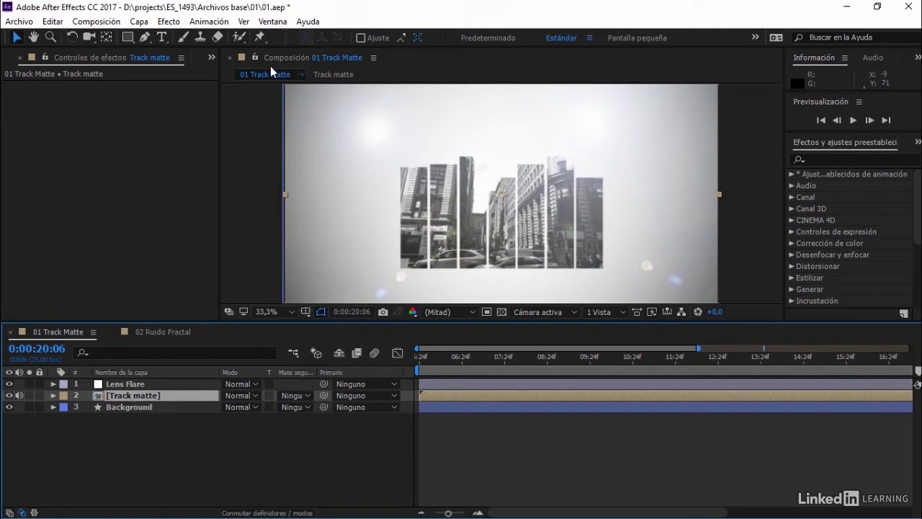
- Apply the Sombra paralela perspective effect to the Track matte layer and set its distance to 52
left_click(178, 23)
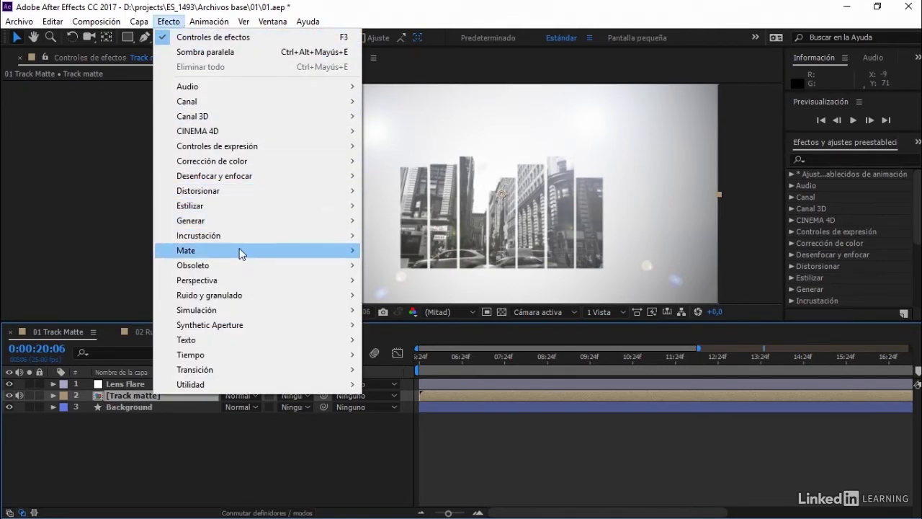
mouse_move(284, 281)
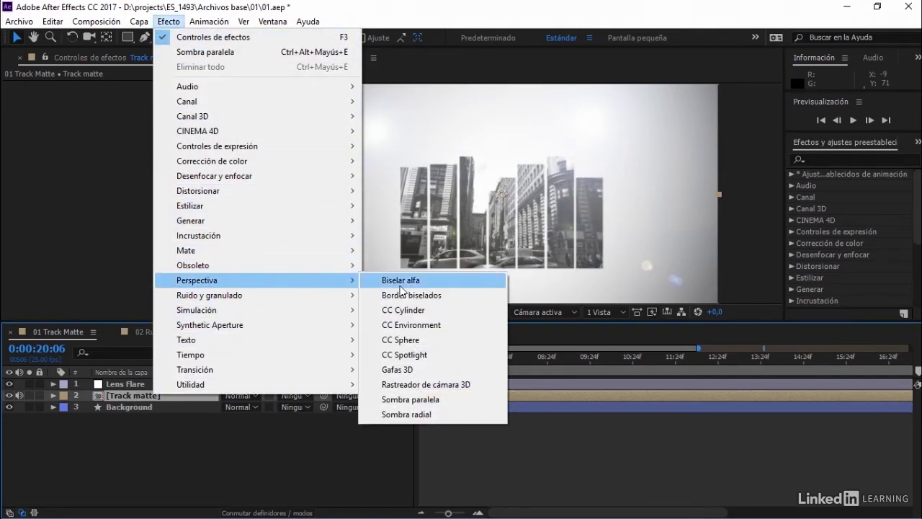
left_click(447, 402)
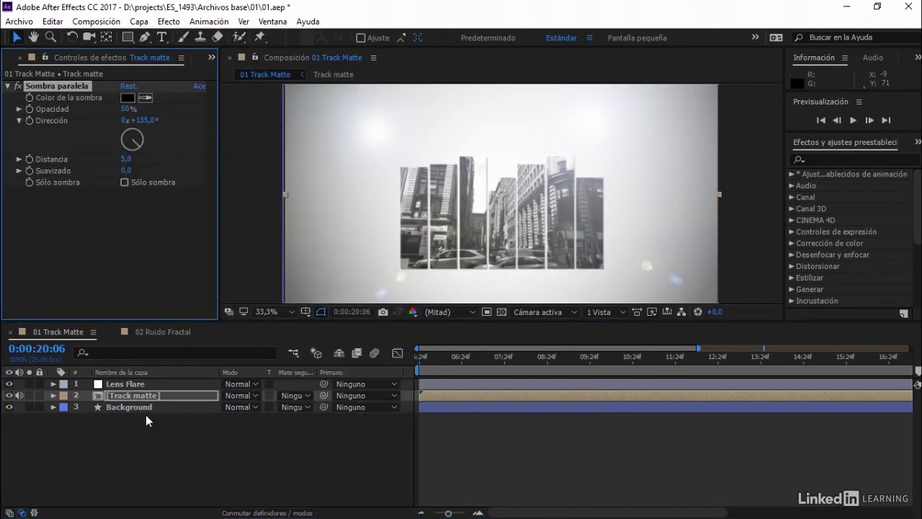
left_click_drag(127, 159, 157, 157)
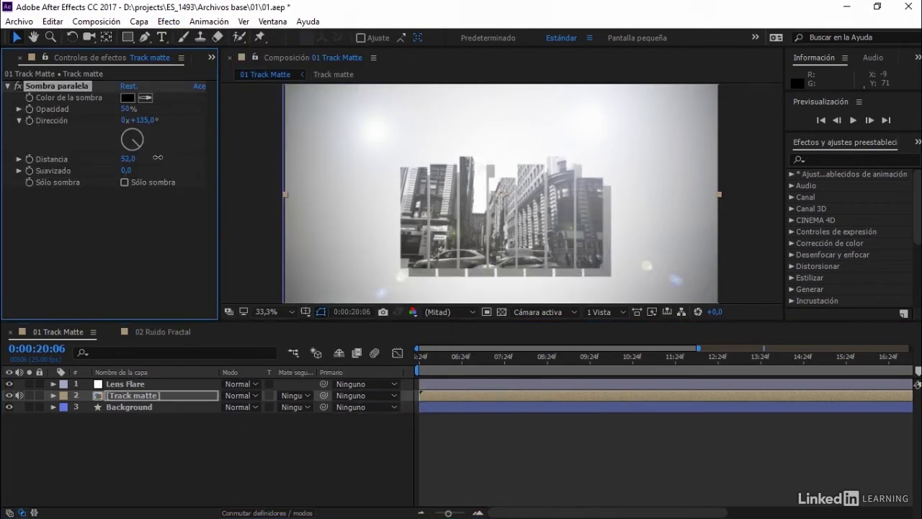
- Delete the Sombra paralela effect from the Track matte layer
left_click(69, 82)
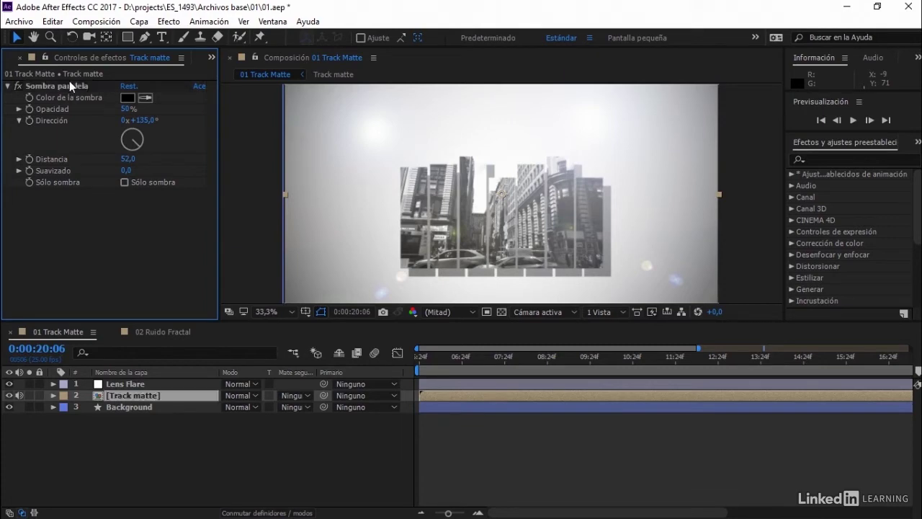
left_click(70, 85)
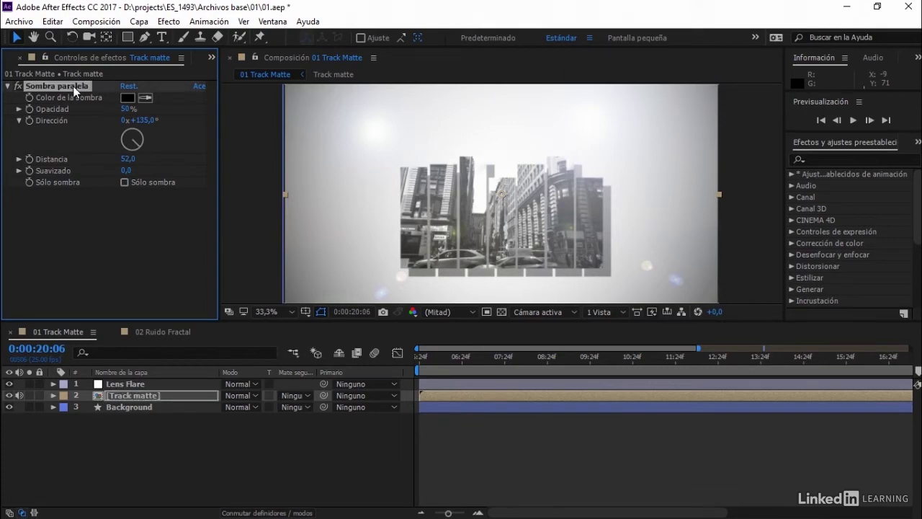
key("Delete")
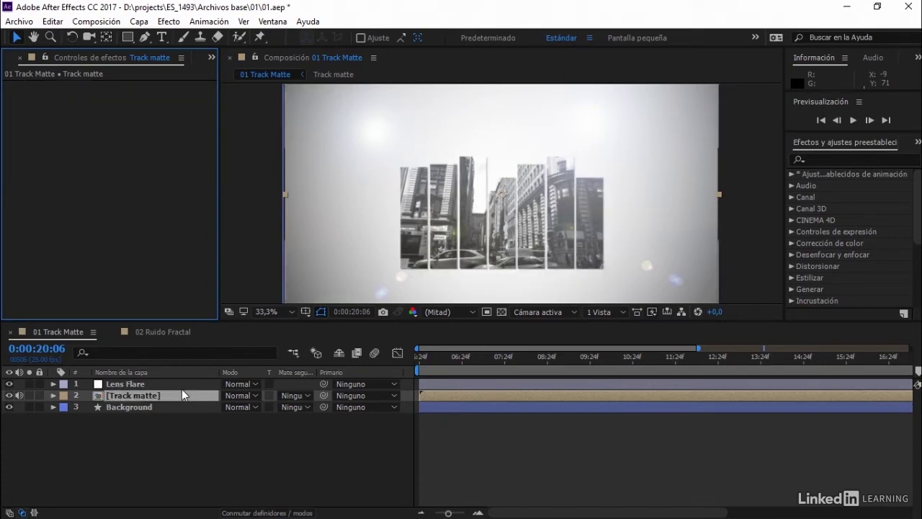
- Switch to the 02 Ruido Fractal composition and collapse the NY01.jpg layer's properties
key("shift+period")
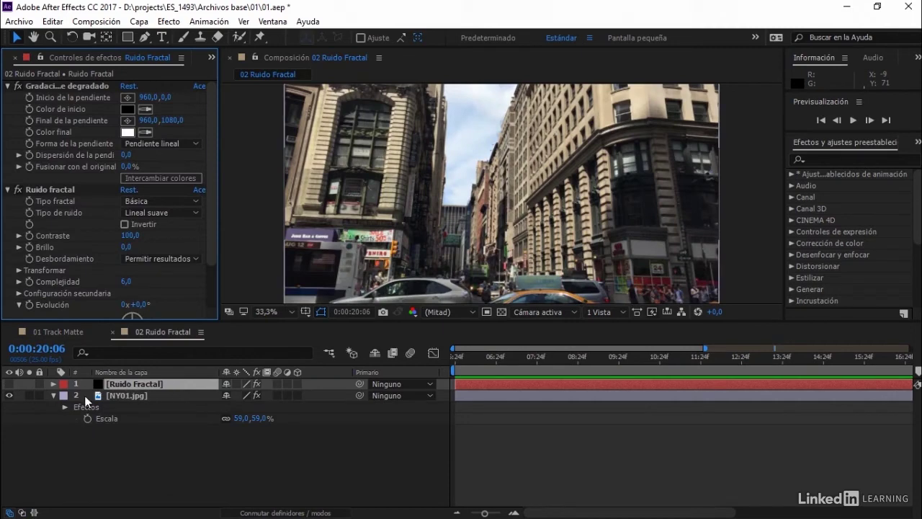
left_click(52, 396)
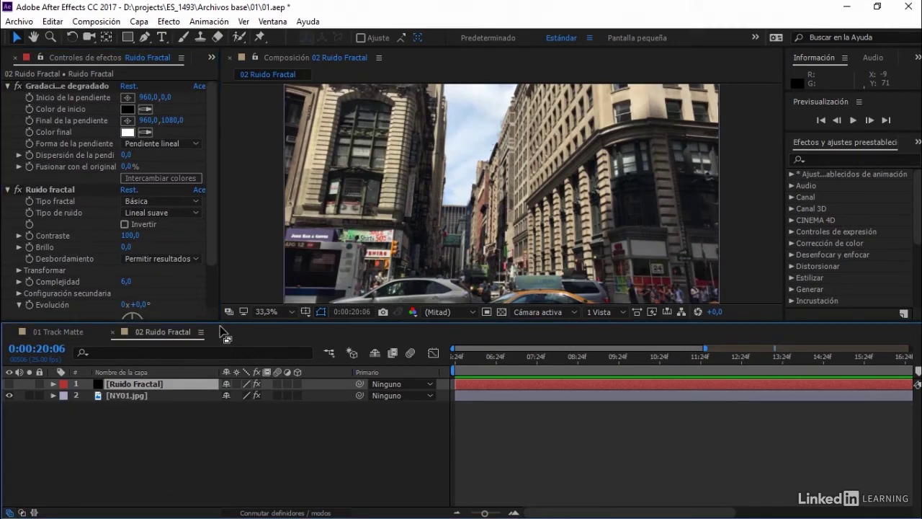
- Enlarge the composition viewing area and preview the Ruido Fractal layer by showing it and hiding it again
left_click_drag(222, 326, 226, 353)
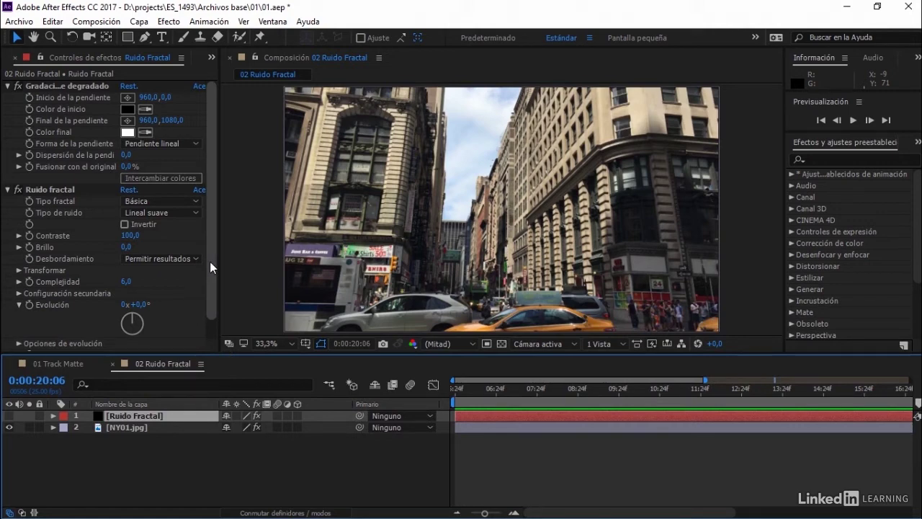
left_click(8, 416)
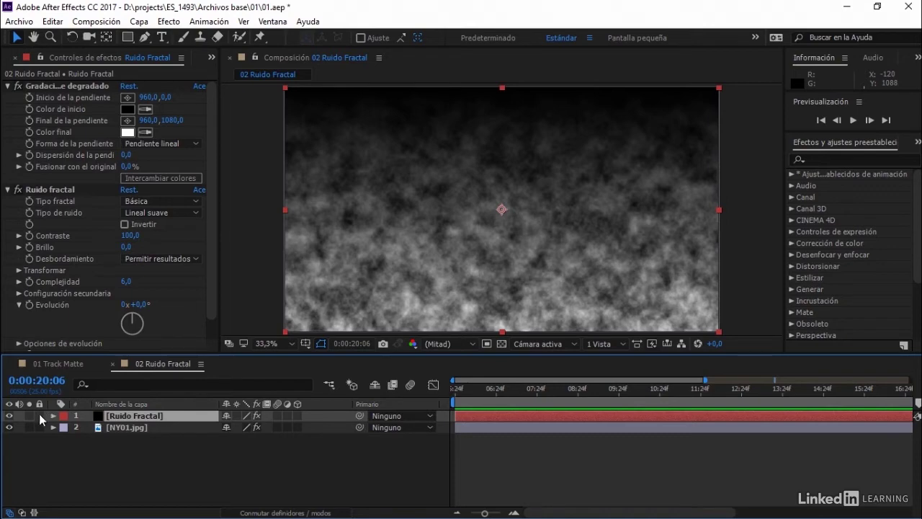
left_click(10, 416)
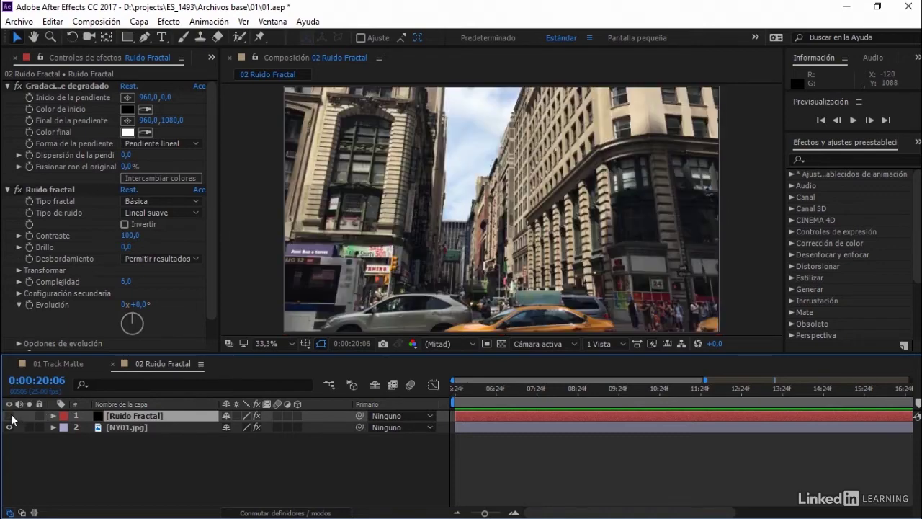
- Examine the Barrido de degradado effect on the NY01.jpg layer and the available Transición effects
left_click(131, 427)
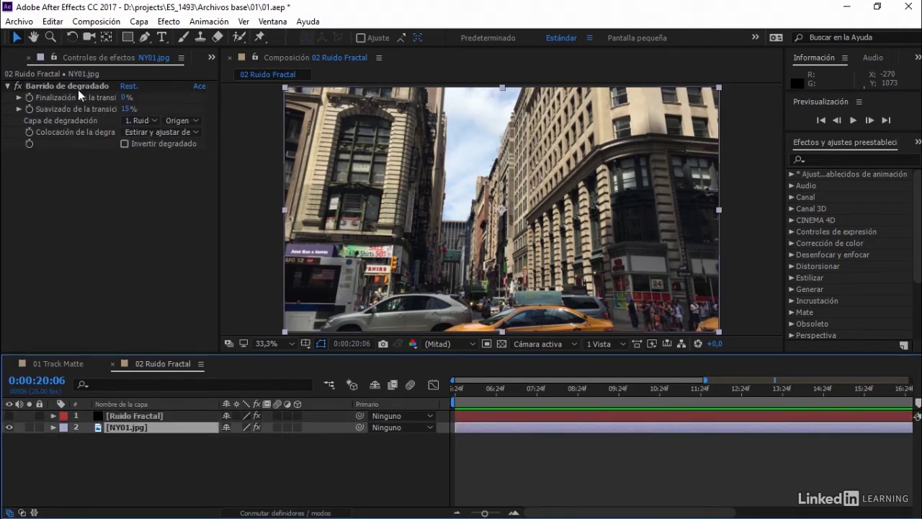
left_click(168, 21)
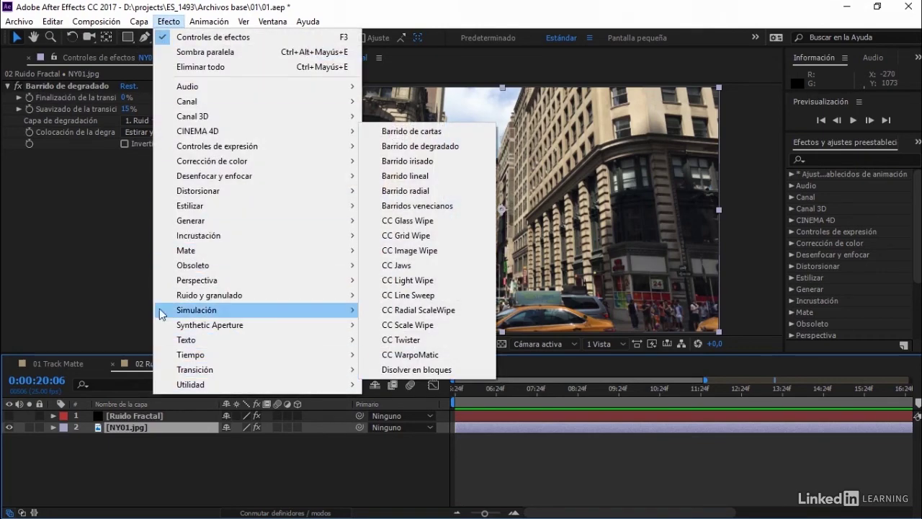
left_click(94, 229)
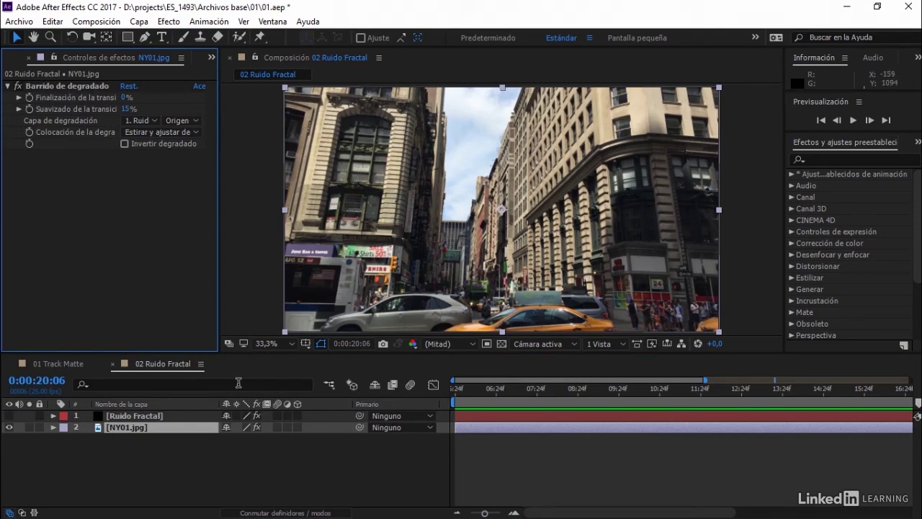
- Select the Ruido Fractal layer and toggle its visibility on and off to inspect the noise gradient
left_click(146, 416)
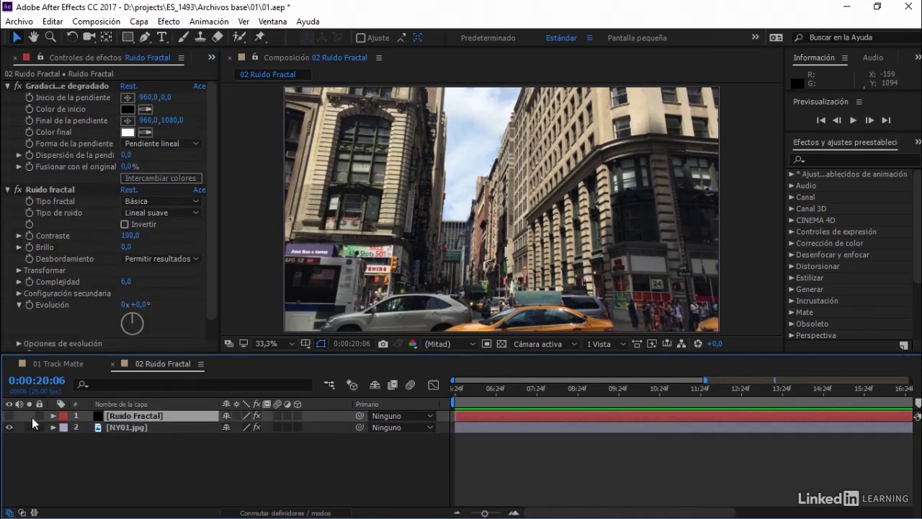
left_click(9, 416)
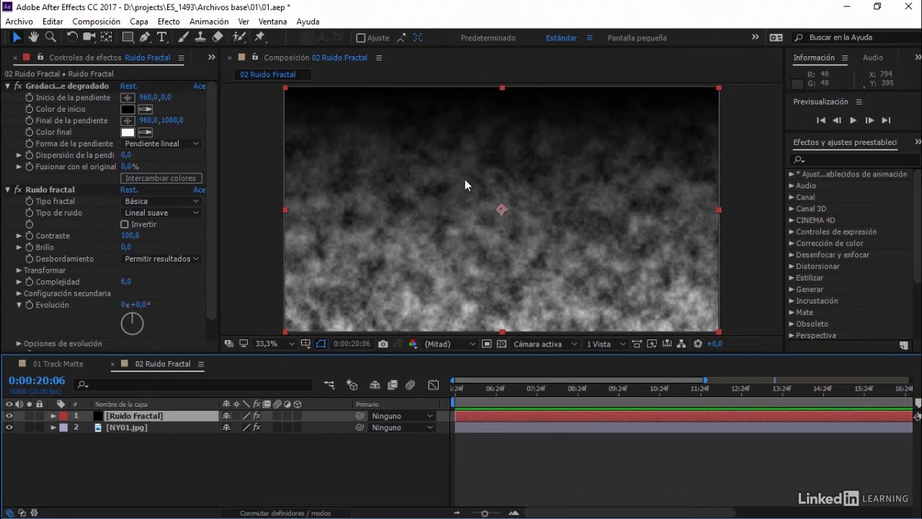
left_click(9, 416)
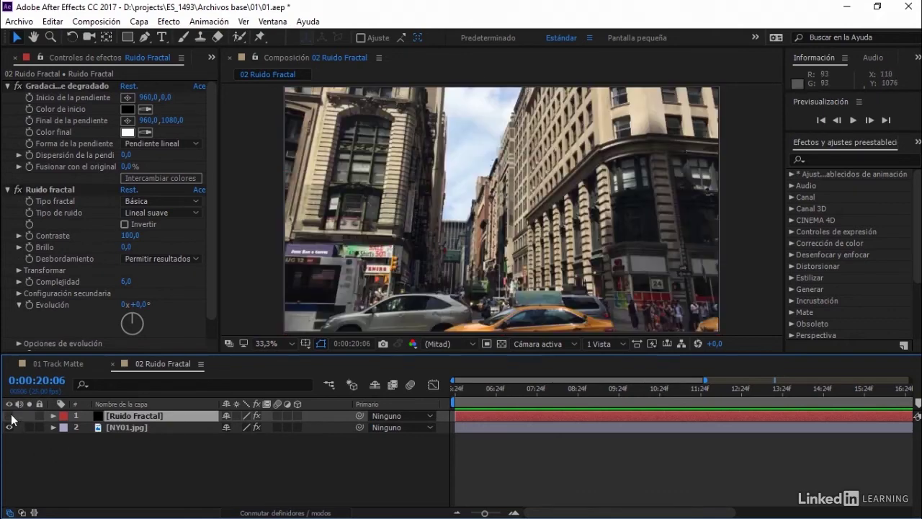
- Choose Ruido Fractal as the Capa de degradación of NY01.jpg's Barrido de degradado effect and test its Finalización de la transición
left_click(137, 427)
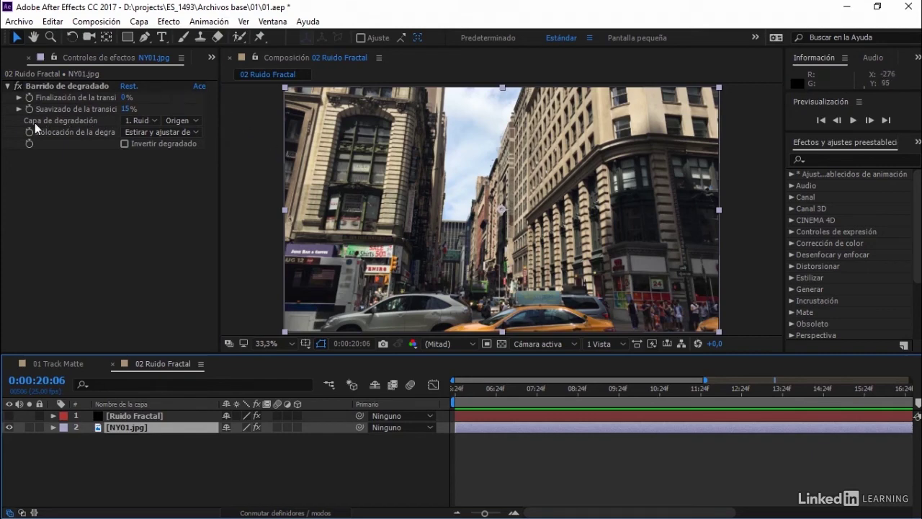
left_click(137, 122)
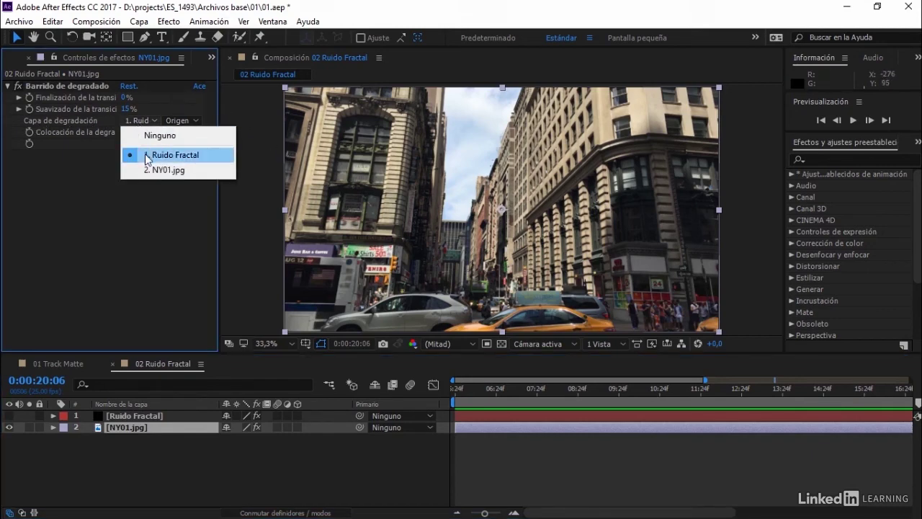
left_click(166, 154)
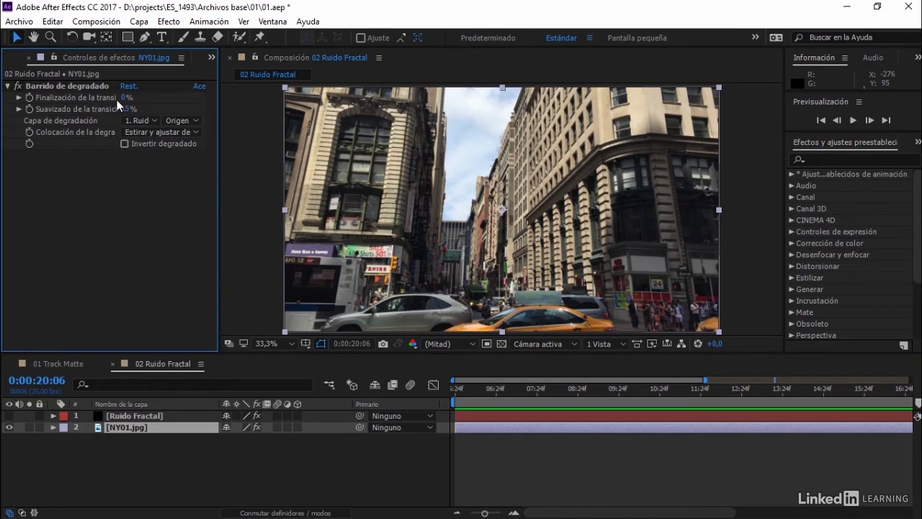
mouse_move(124, 97)
left_mouse_down()
mouse_move(135, 97)
mouse_move(114, 103)
left_mouse_up()
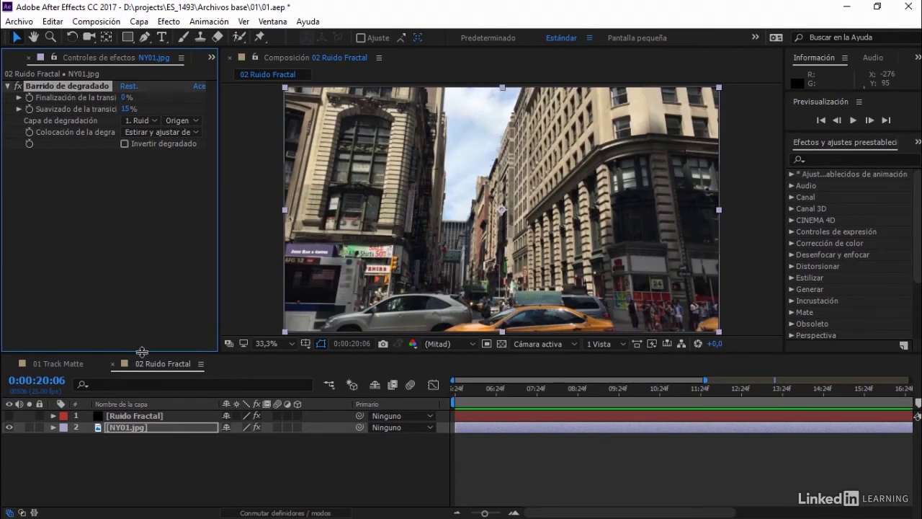
- Review the Ruido Fractal layer's effects, set NY01.jpg's Capa de degradación source to Efectos y máscaras, and test the transition completion
left_click(146, 416)
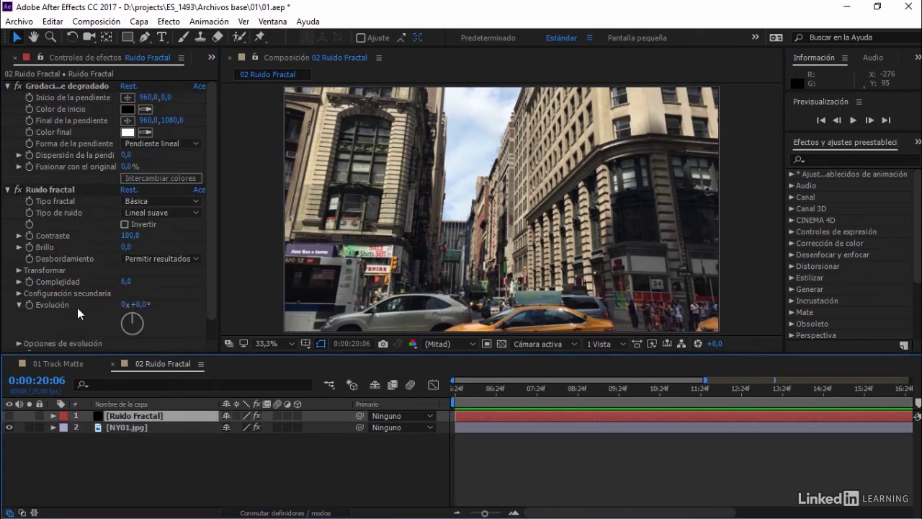
left_click(139, 429)
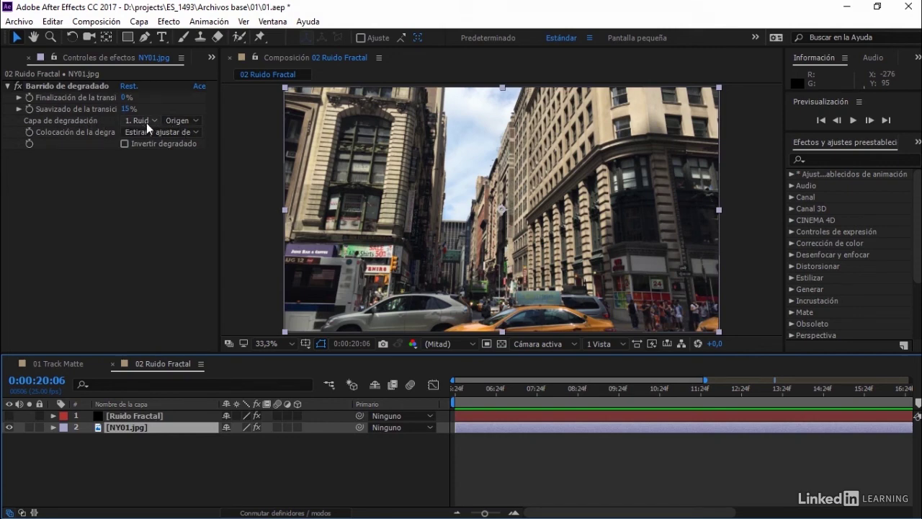
left_click(195, 121)
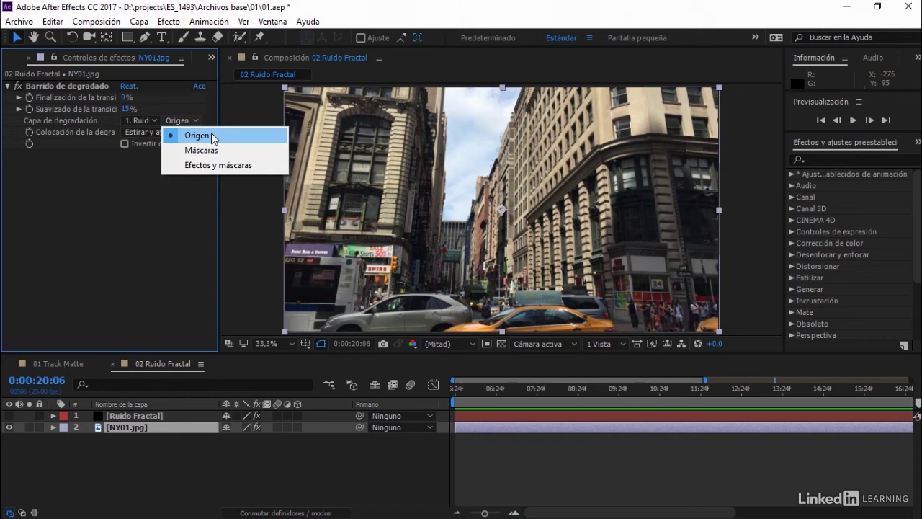
left_click(234, 166)
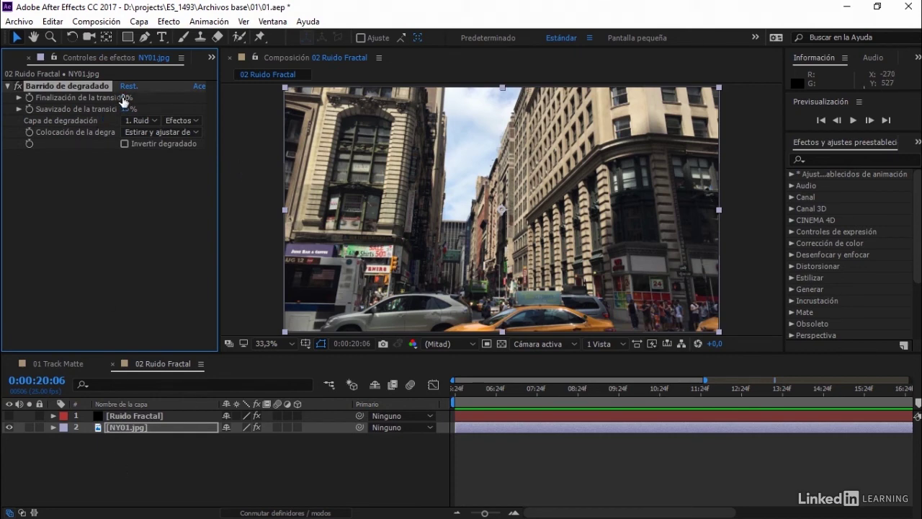
mouse_move(124, 99)
left_mouse_down()
mouse_move(164, 97)
mouse_move(124, 97)
left_mouse_up()
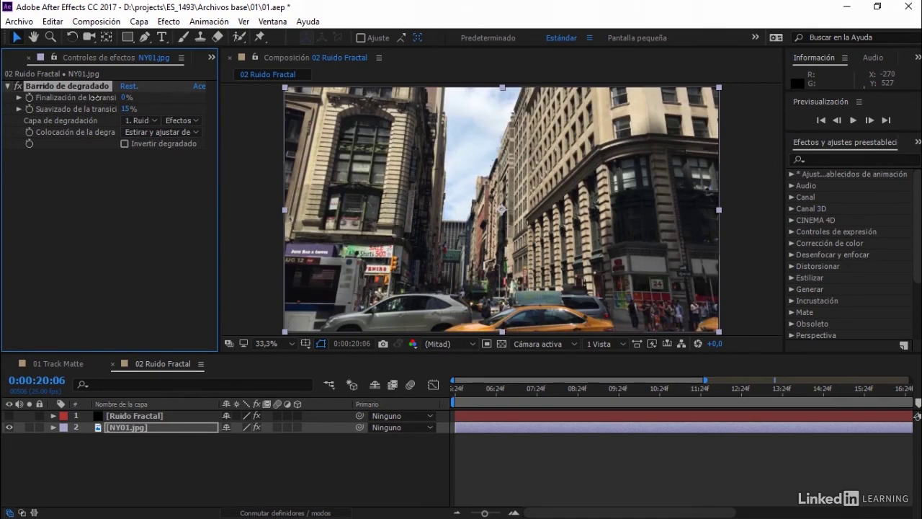